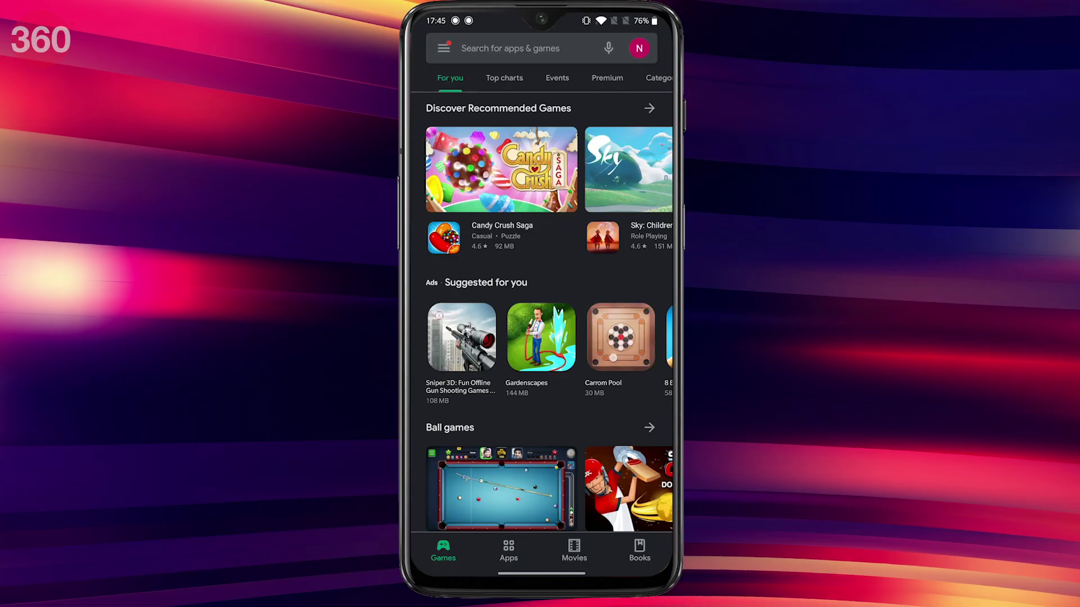
Find PDF Utilities by MDev Germany in the Play Store and install it
{"action": "left_click", "coordinate": [476, 155]}
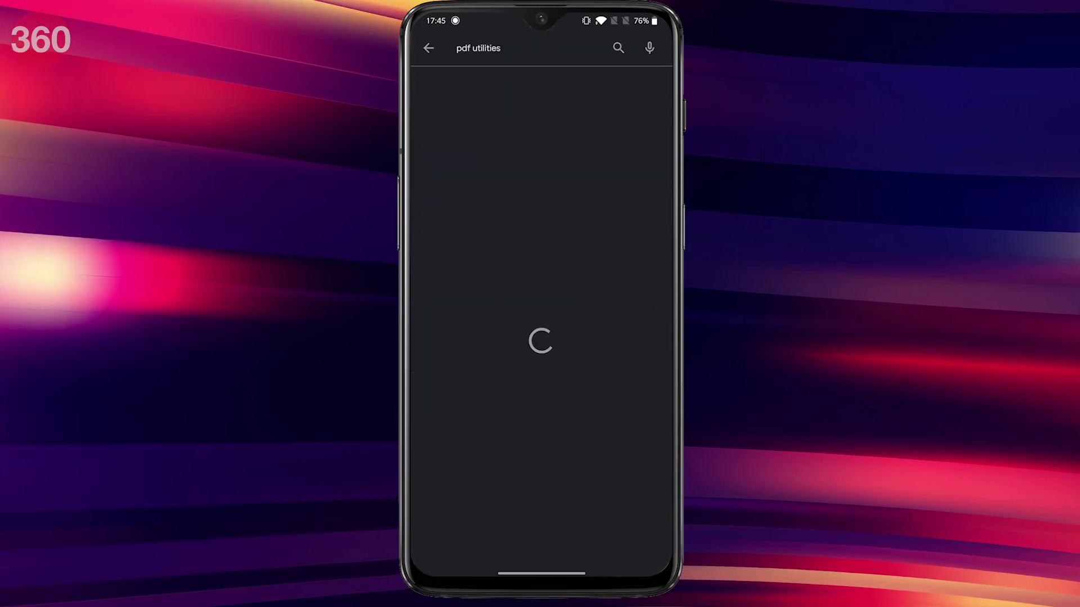
{"action": "left_click", "coordinate": [507, 89]}
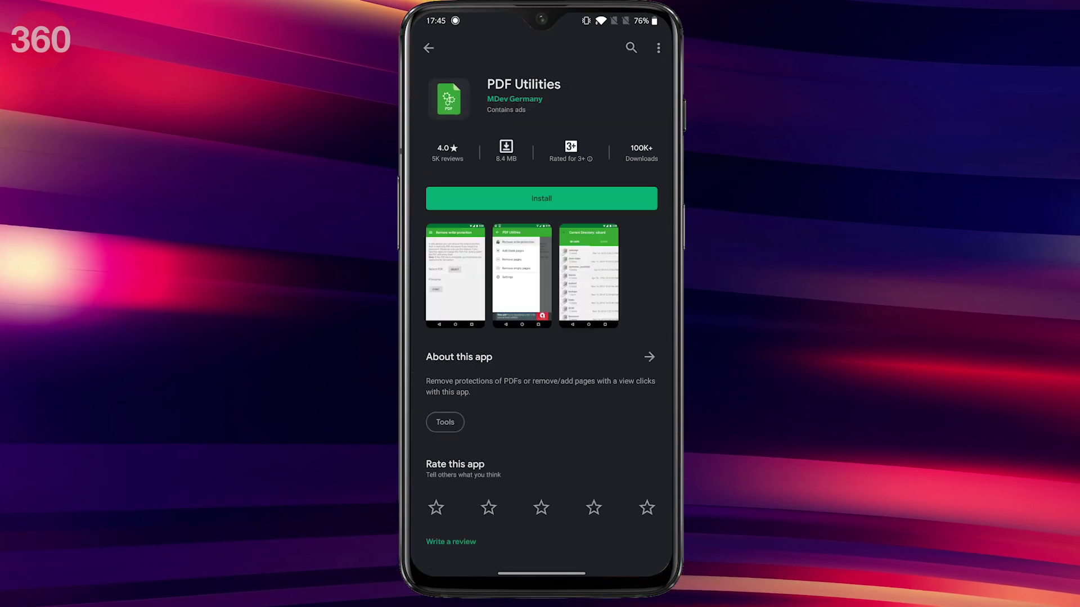
{"action": "left_click", "coordinate": [541, 198]}
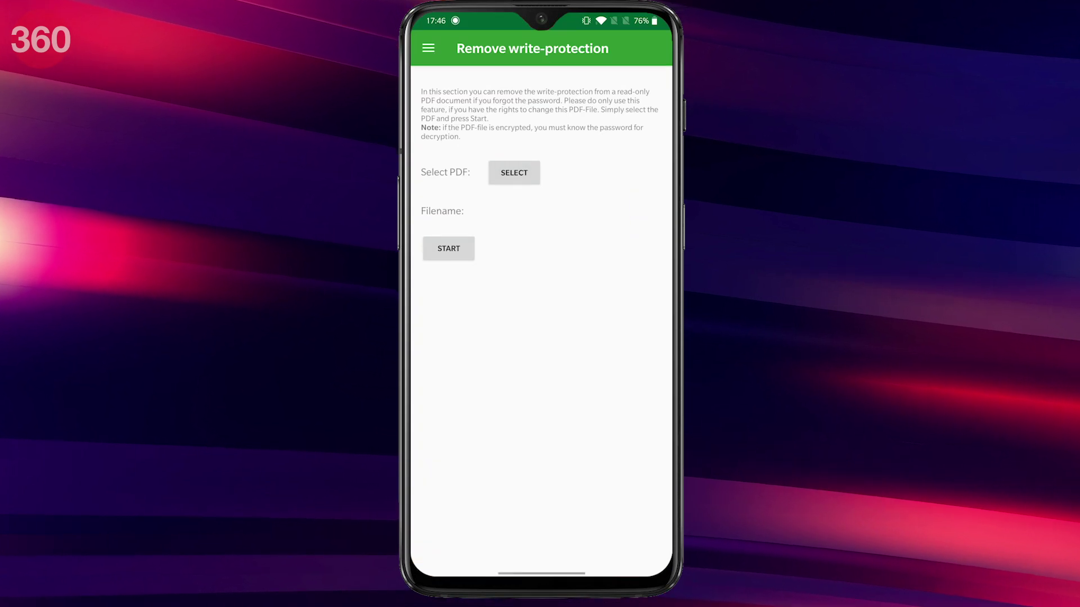
Select Sample_pdf.pdf from the Download folder as the file to unlock
{"action": "left_click", "coordinate": [524, 174]}
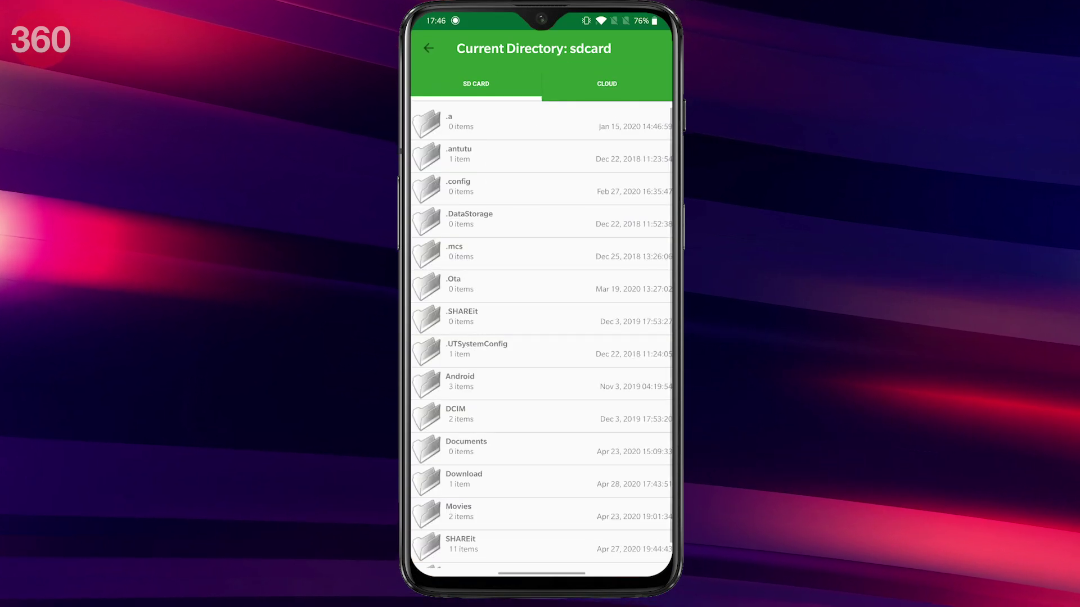
{"action": "left_click", "coordinate": [551, 479]}
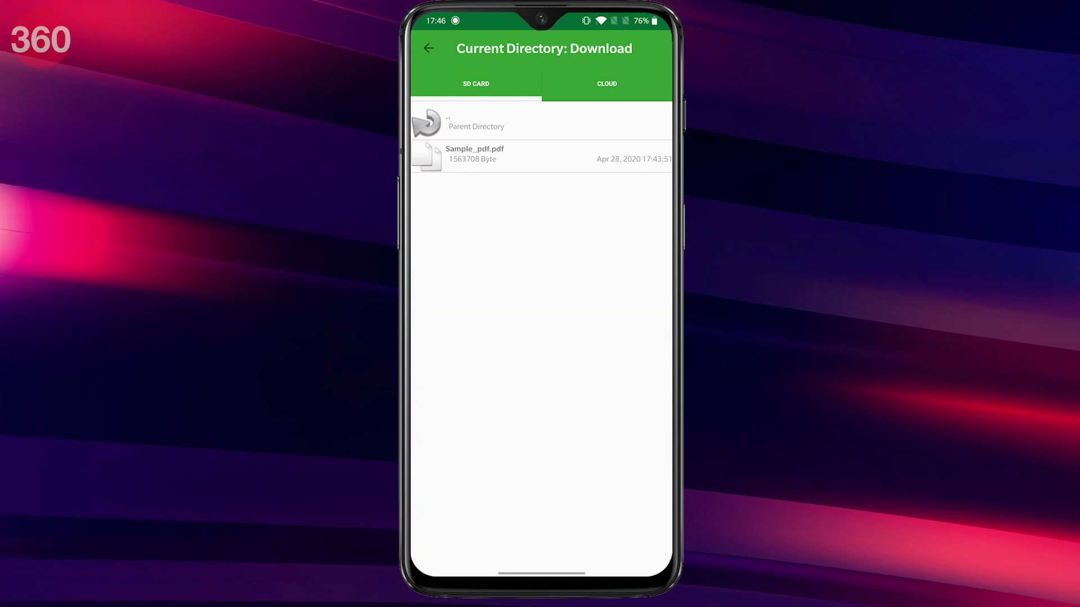
{"action": "left_click", "coordinate": [474, 153]}
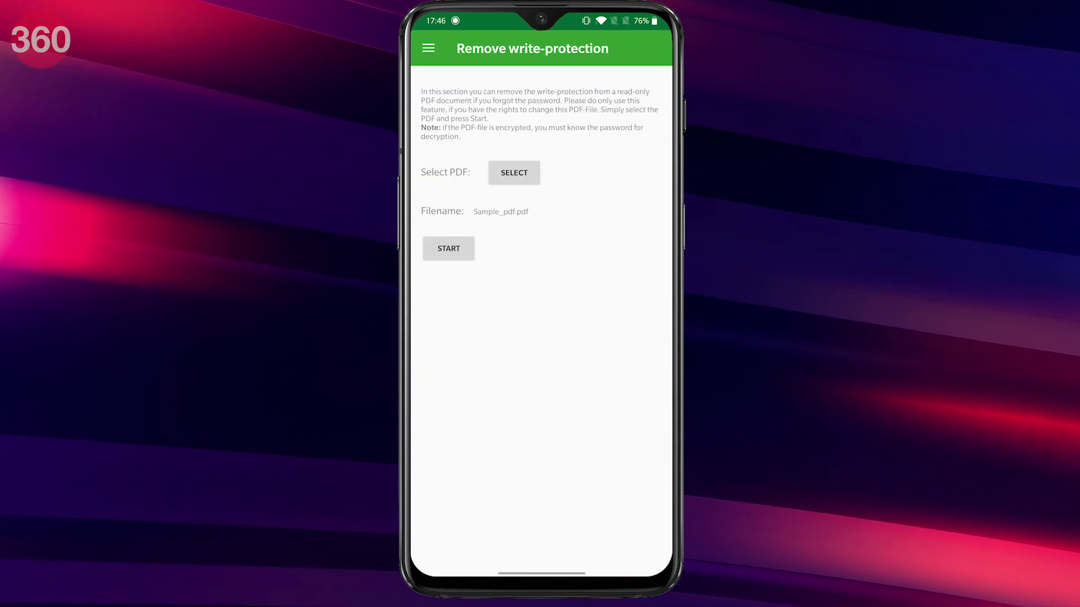
Run the protection removal with the document password, dismiss the rating prompt and return home
{"action": "left_click", "coordinate": [460, 248]}
{"action": "type", "text": "1"}
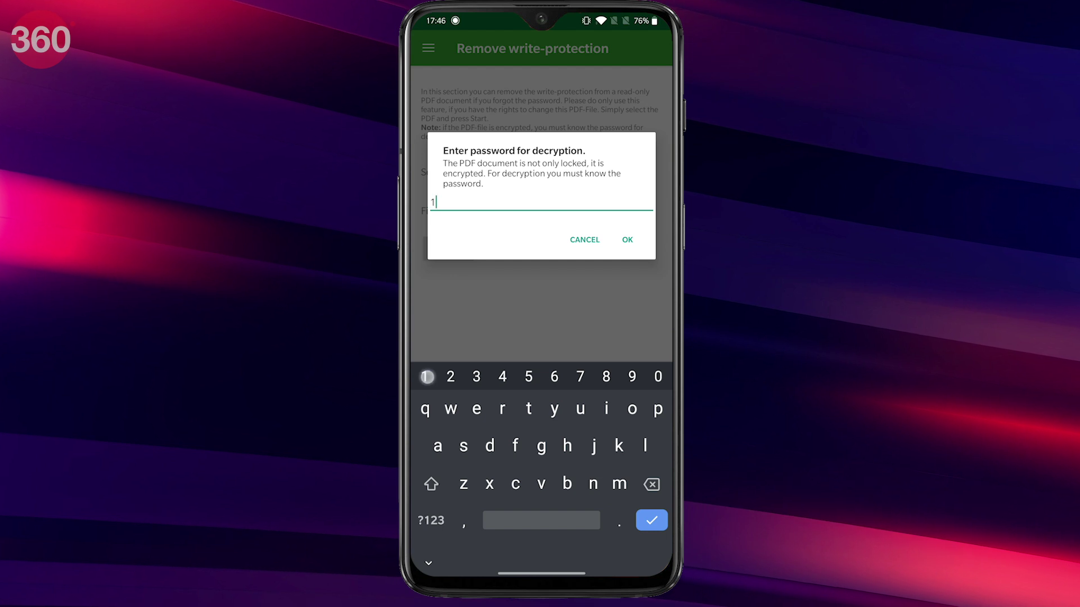
{"action": "left_click", "coordinate": [627, 240]}
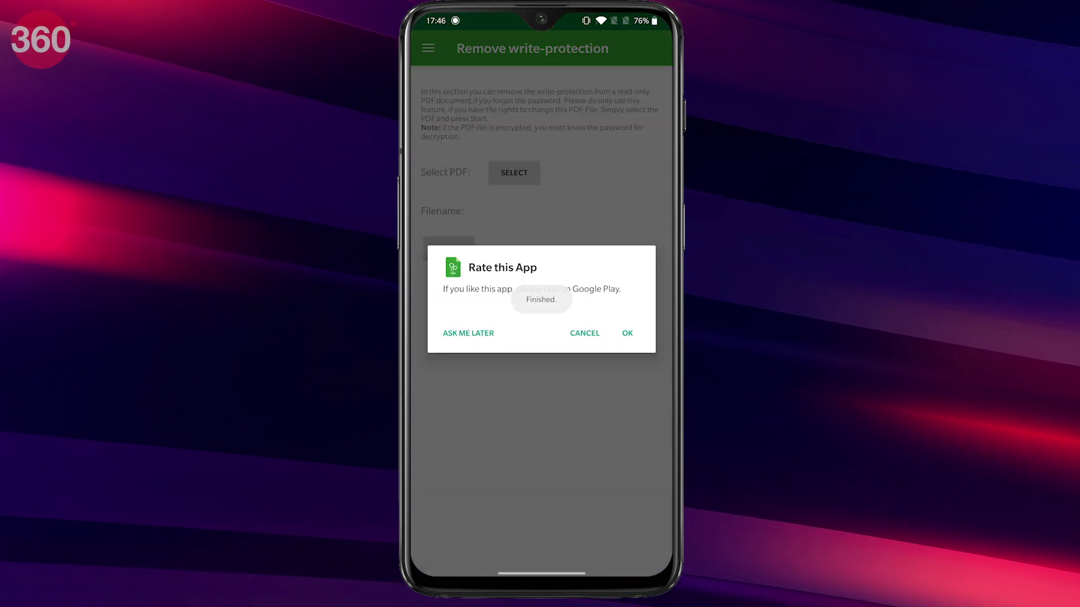
{"action": "left_click", "coordinate": [585, 334]}
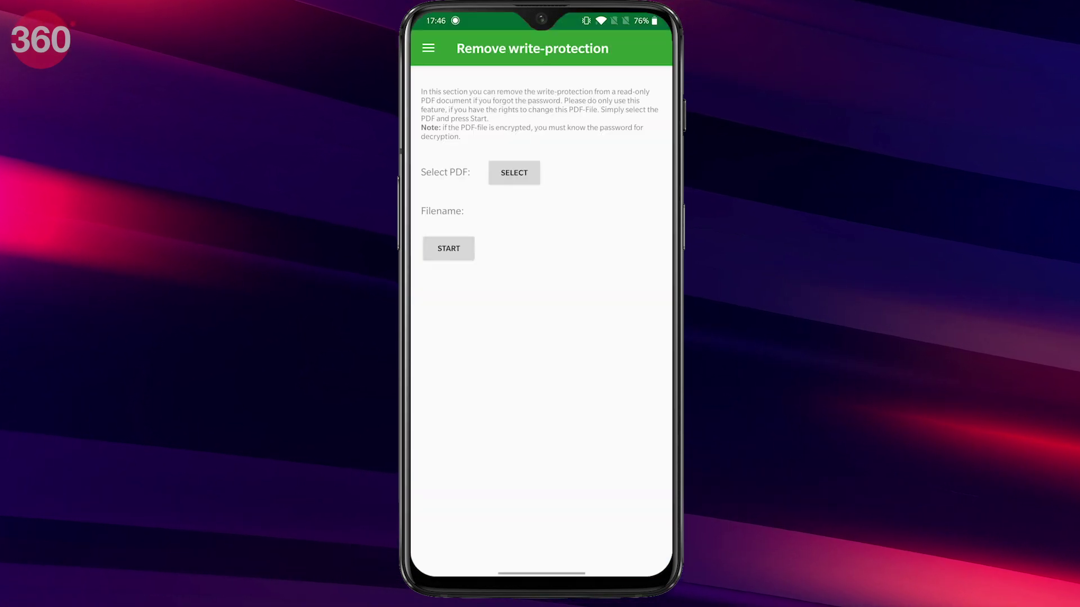
{"action": "left_click_drag", "start_coordinate": [541, 574], "coordinate": [541, 380]}
In Files > Downloads, view Sample_pdf_edit.pdf password-free, then reopen the original to see its password prompt
{"action": "left_click_drag", "start_coordinate": [541, 506], "coordinate": [541, 253]}
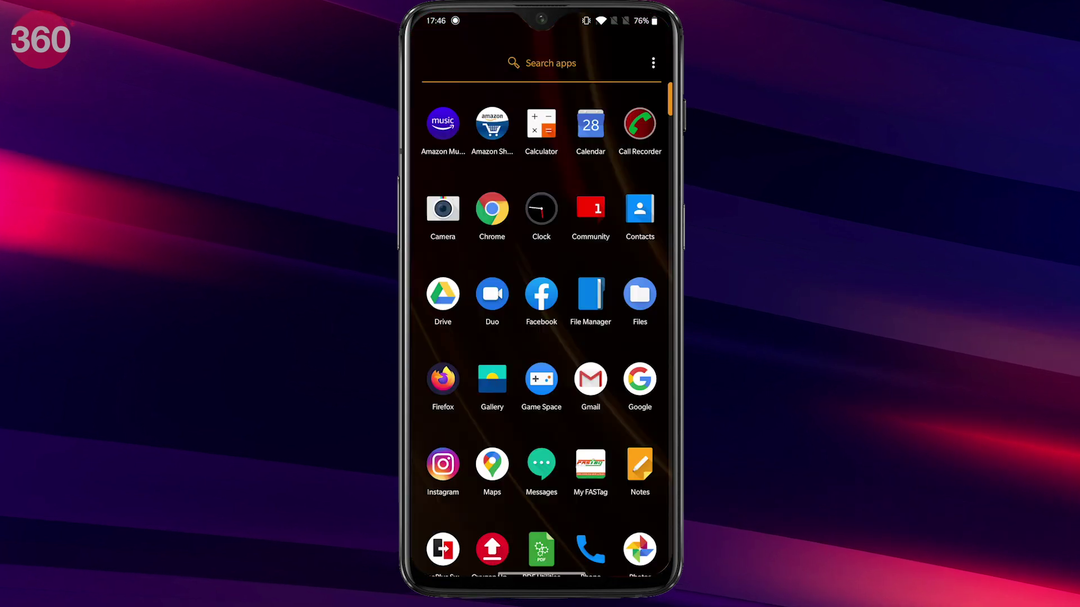
{"action": "left_click", "coordinate": [590, 299]}
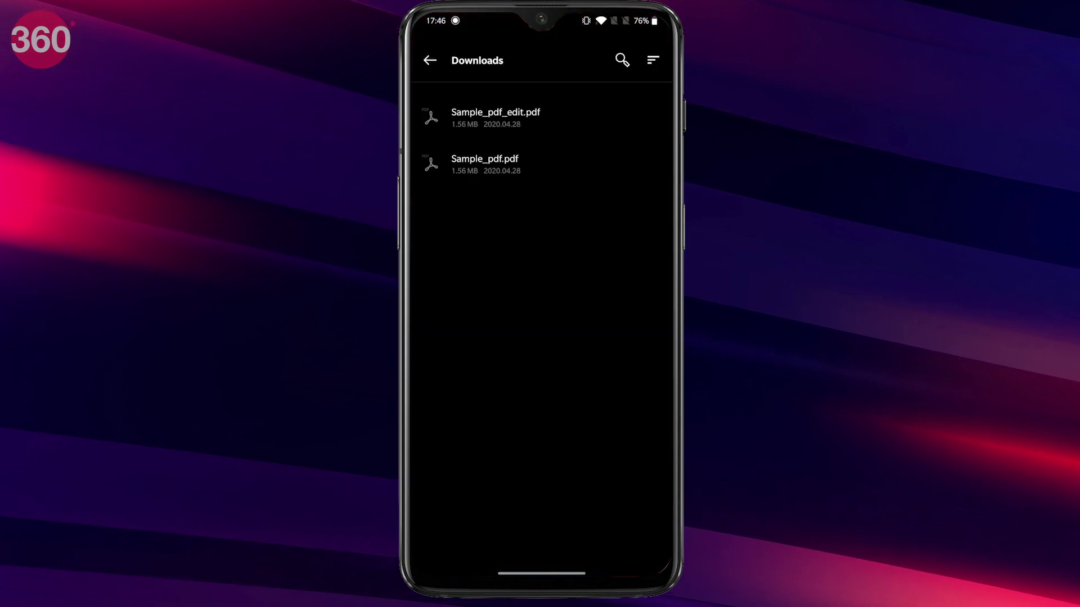
{"action": "left_click", "coordinate": [565, 125]}
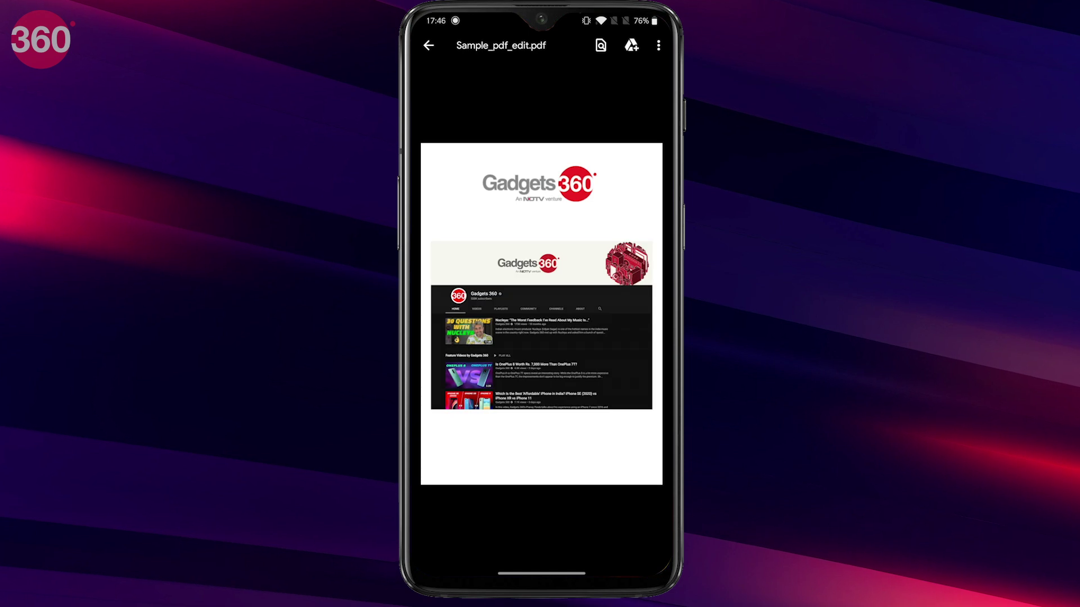
{"action": "left_click", "coordinate": [429, 46]}
{"action": "left_click", "coordinate": [506, 160]}
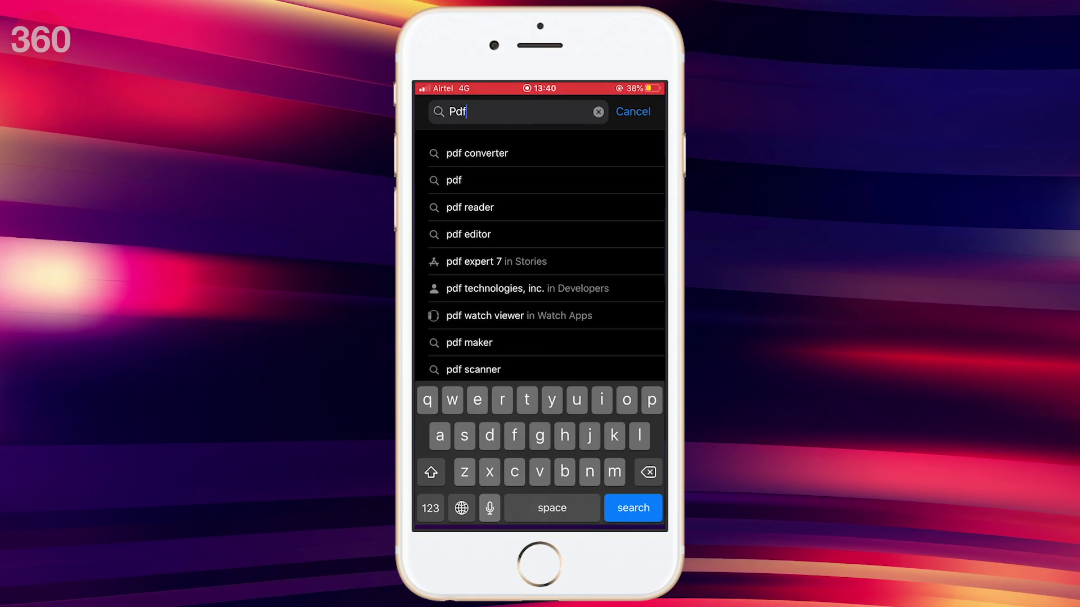
{"action": "type", "text": " e"}
Find PDF Expert 7 in the App Store and expand its in-app purchase prices
{"action": "left_click", "coordinate": [474, 234]}
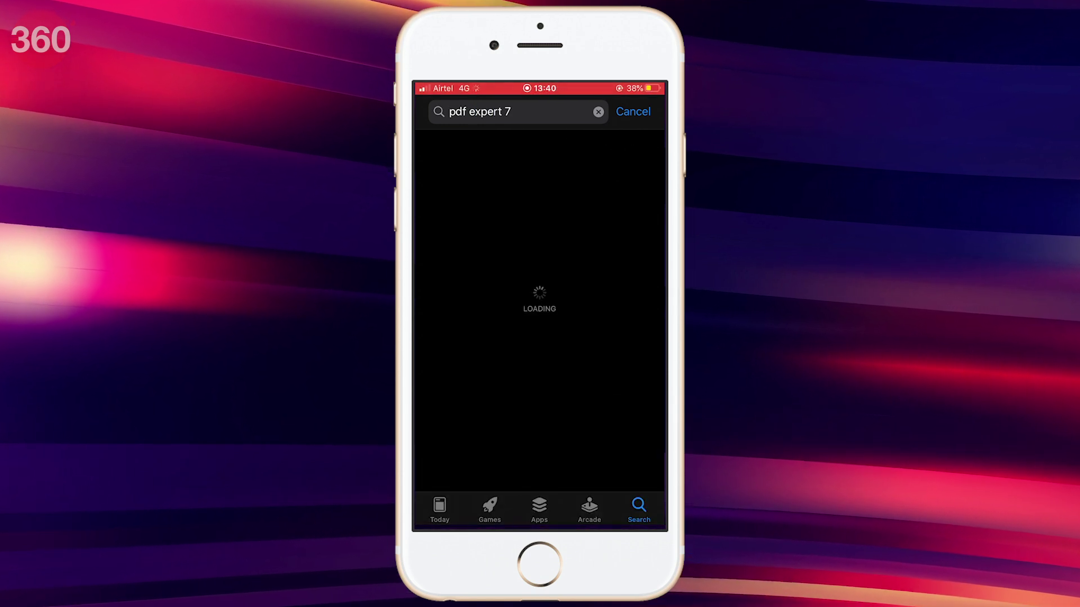
{"action": "scroll", "coordinate": [540, 320], "scroll_direction": "down", "scroll_amount": 5}
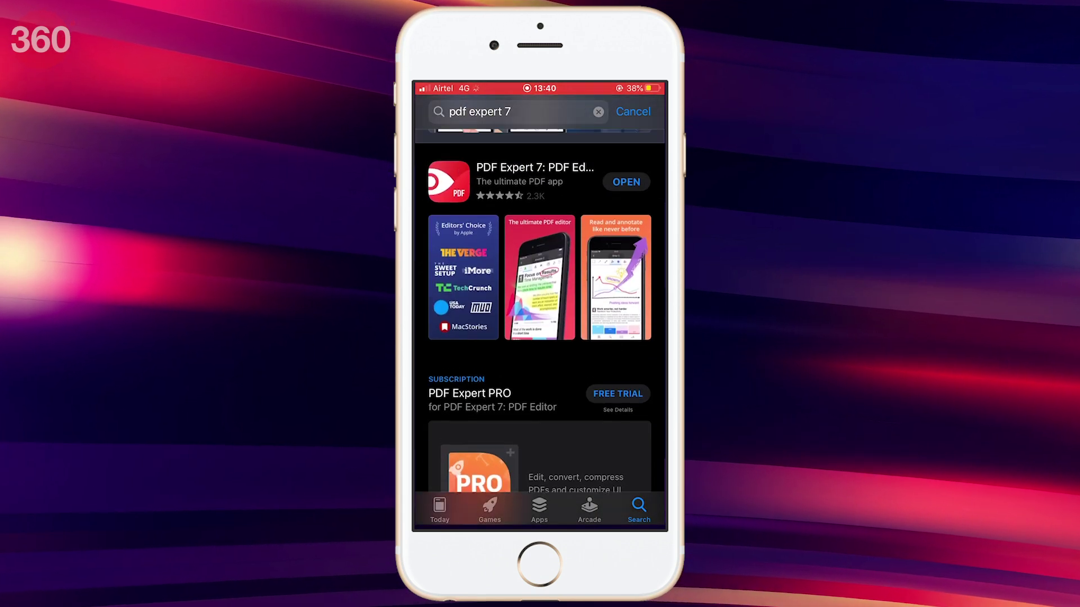
{"action": "left_click", "coordinate": [540, 262]}
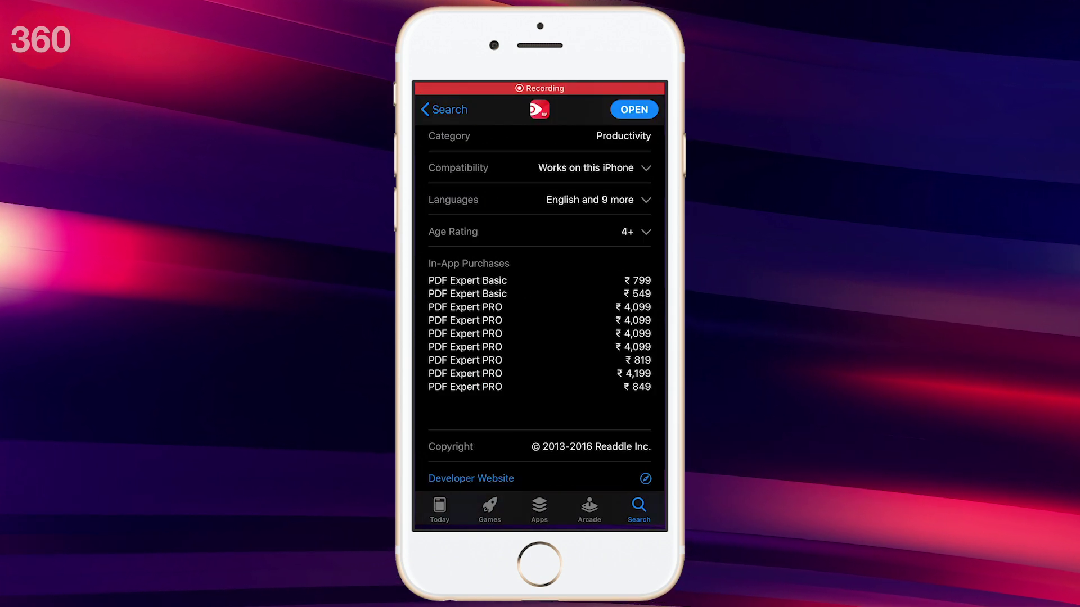
{"action": "scroll", "coordinate": [540, 321], "scroll_direction": "up", "scroll_amount": 2}
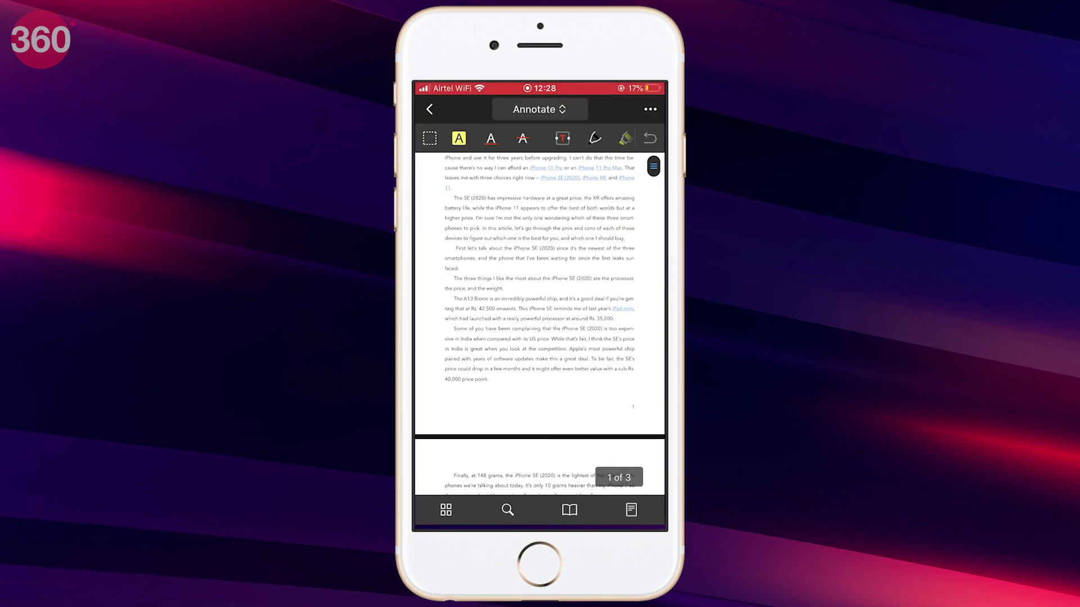
Reach the Change Password settings of the iPhone video script from the ••• actions
{"action": "left_click", "coordinate": [649, 108]}
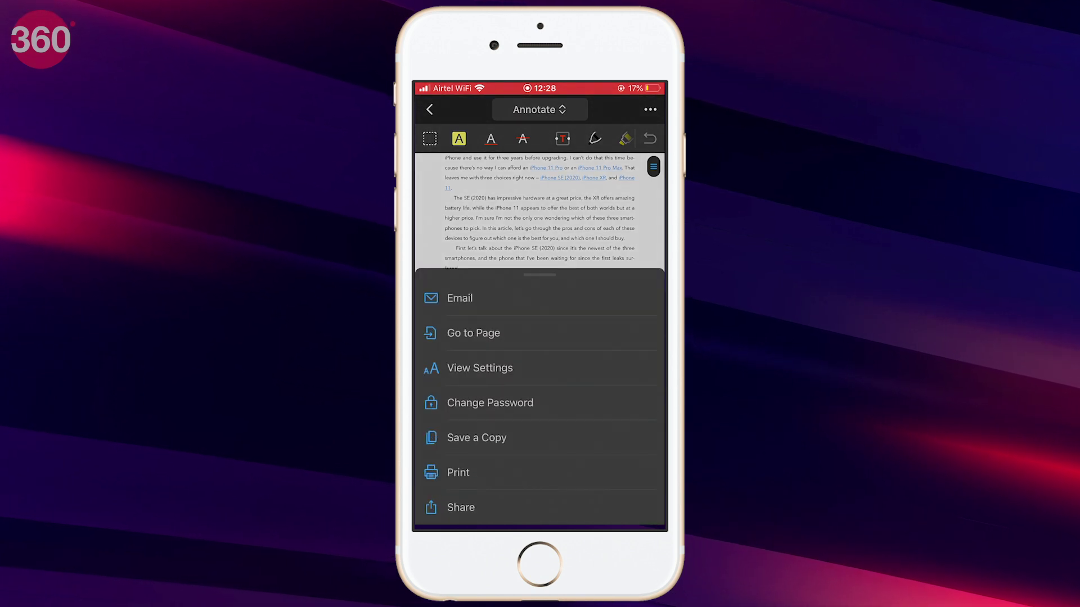
{"action": "left_click", "coordinate": [489, 403]}
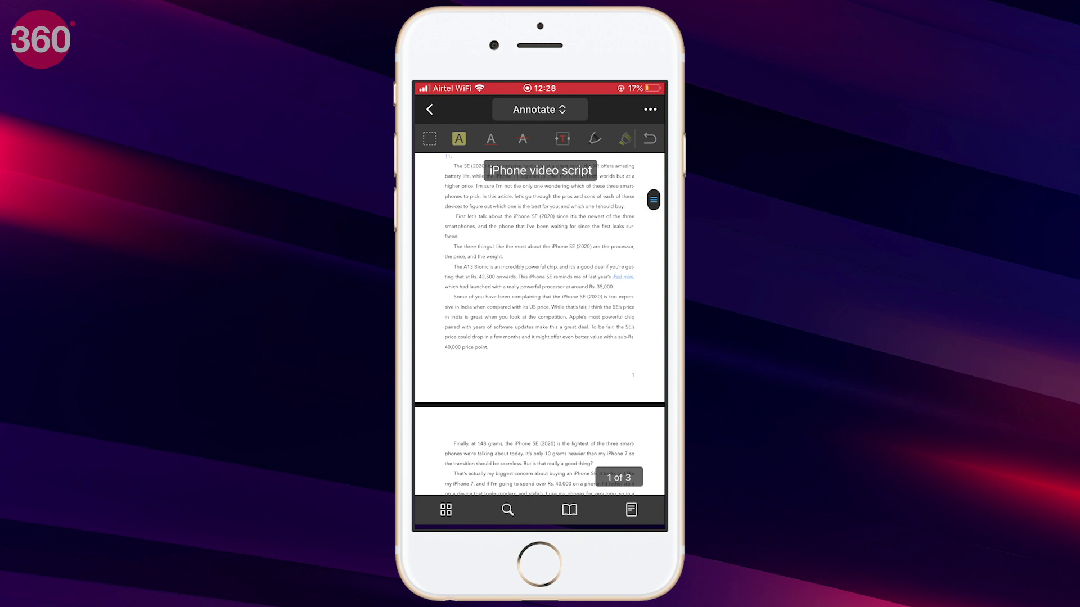
{"action": "scroll", "coordinate": [540, 320], "scroll_direction": "up", "scroll_amount": 3}
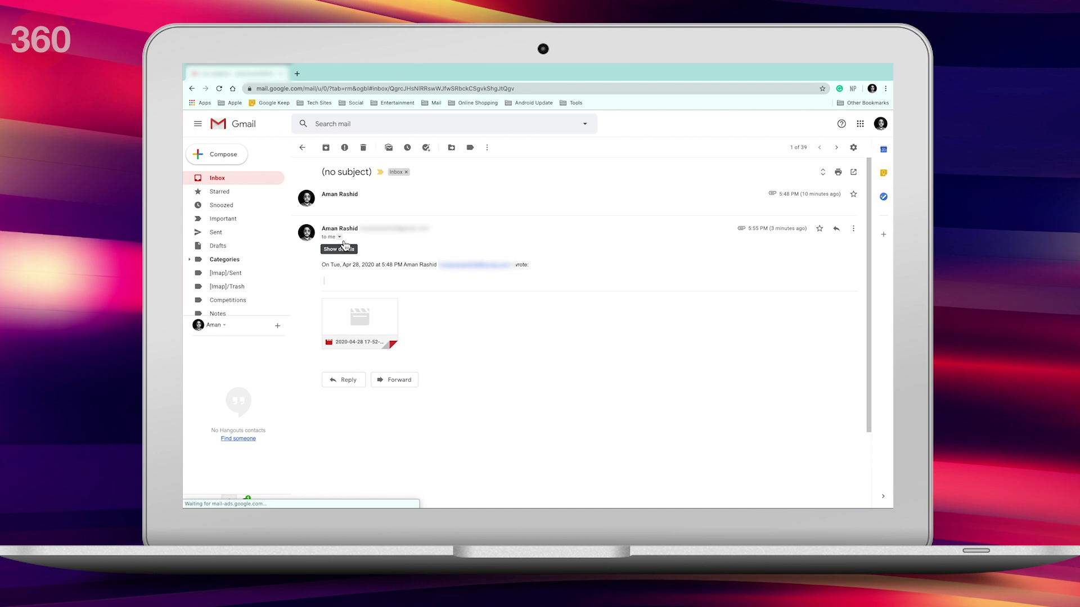
Preview the Sample_pdf.pdf attachment in Gmail and submit its password to show the Gadgets 360 page
{"action": "left_click", "coordinate": [350, 196]}
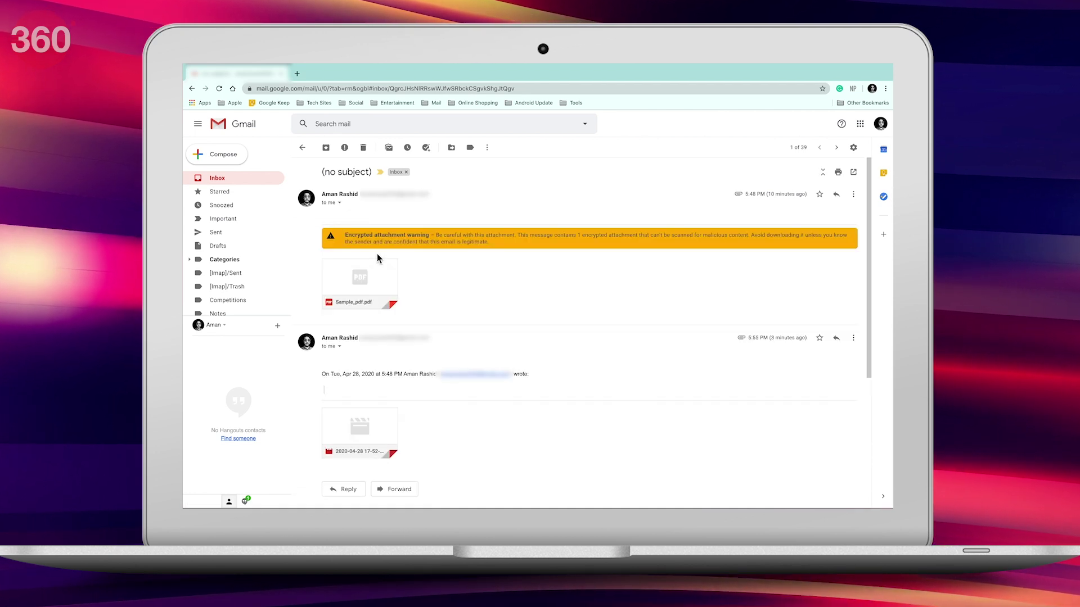
{"action": "left_click", "coordinate": [371, 280]}
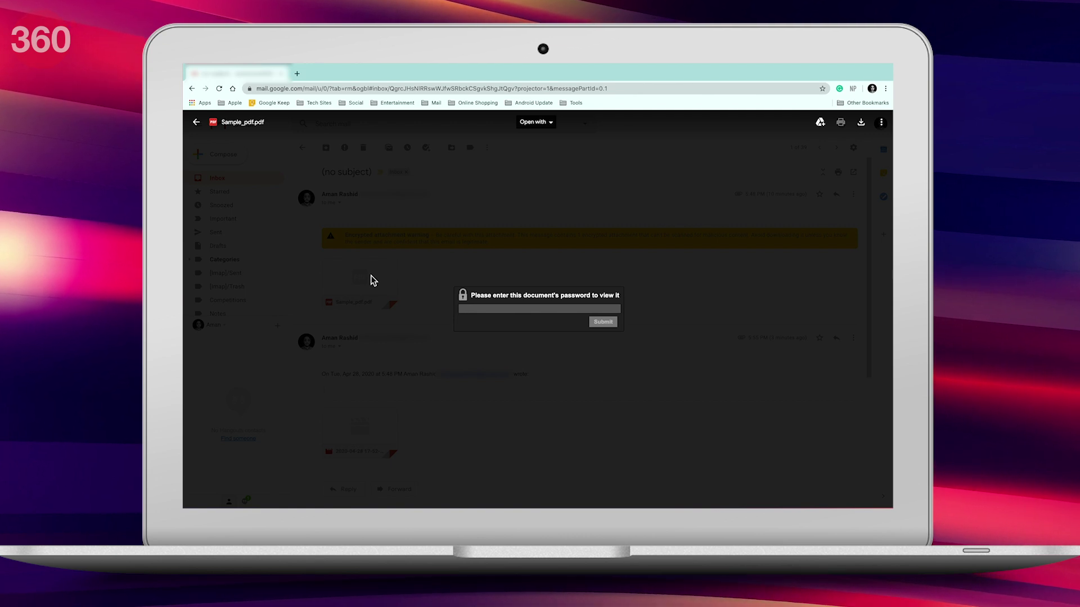
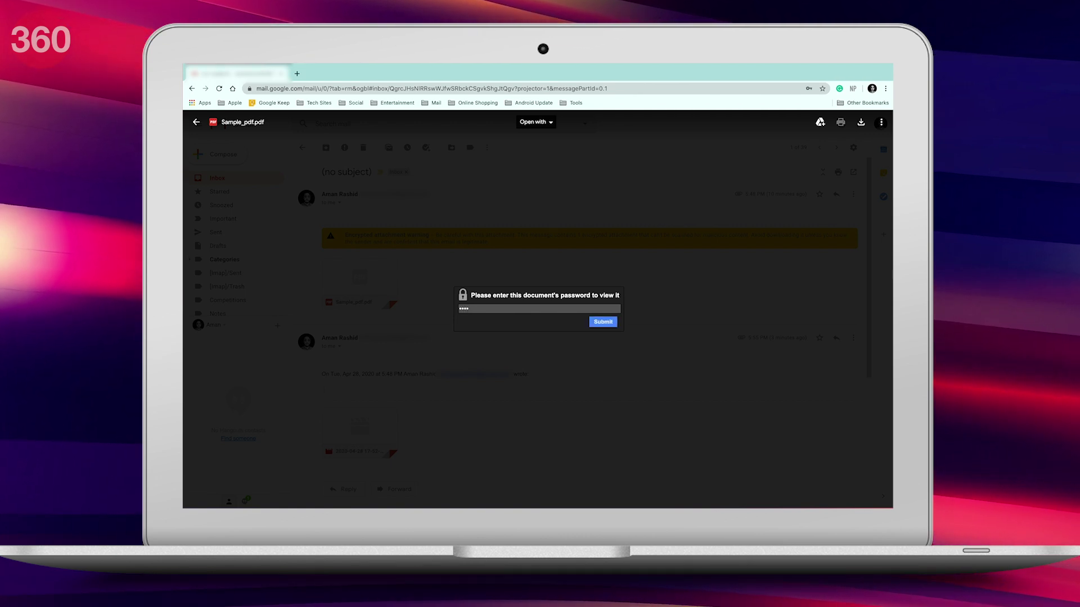
{"action": "left_click", "coordinate": [608, 322]}
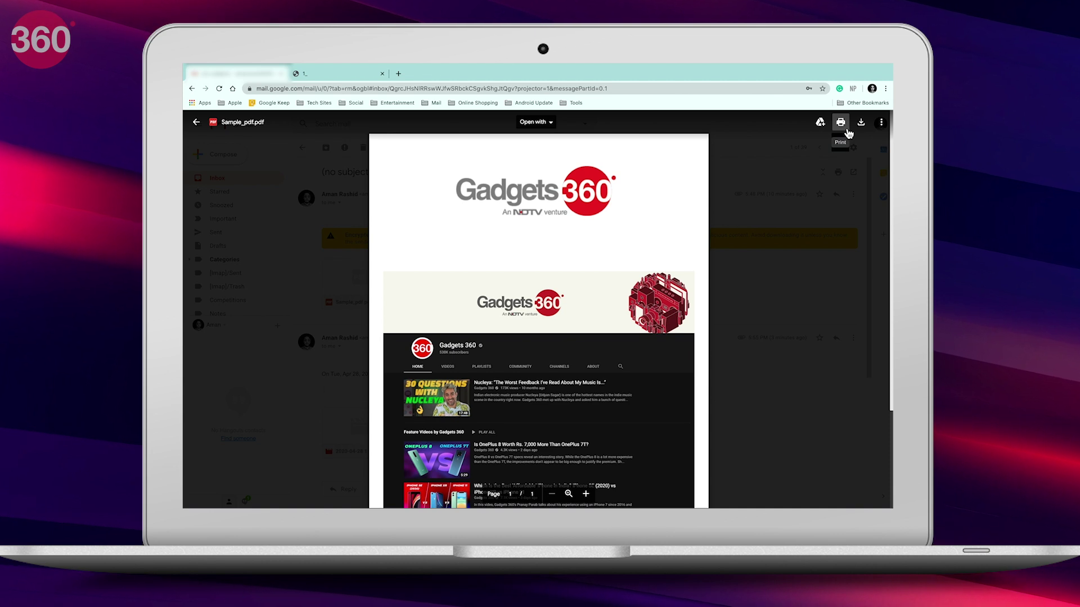
Print the unlocked attachment to Save as PDF, naming the copy 1 on the Desktop
{"action": "left_click", "coordinate": [846, 129]}
{"action": "left_click", "coordinate": [878, 125]}
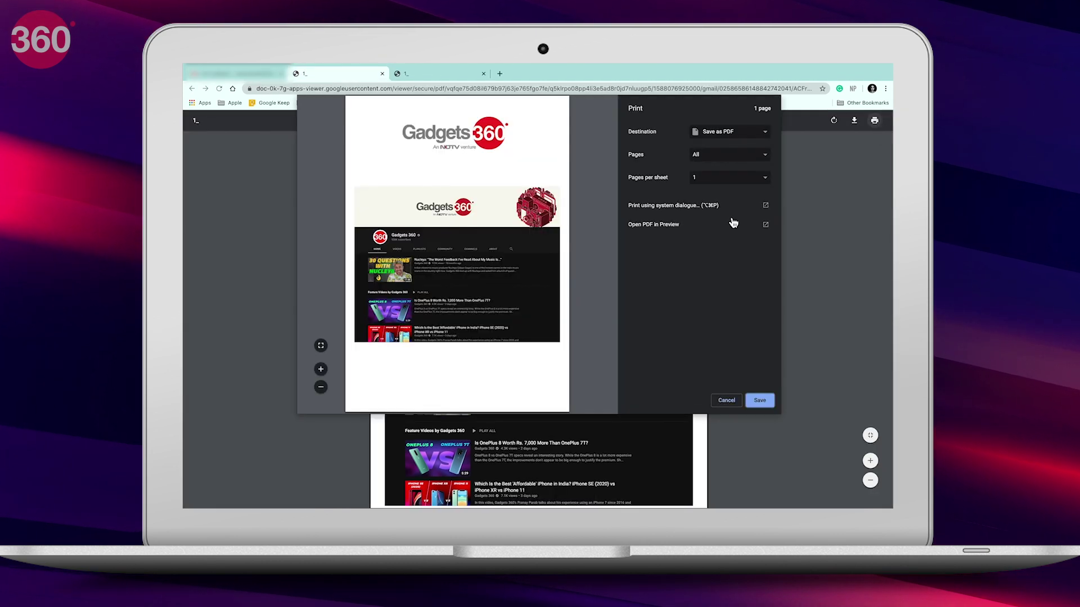
{"action": "left_click", "coordinate": [759, 401]}
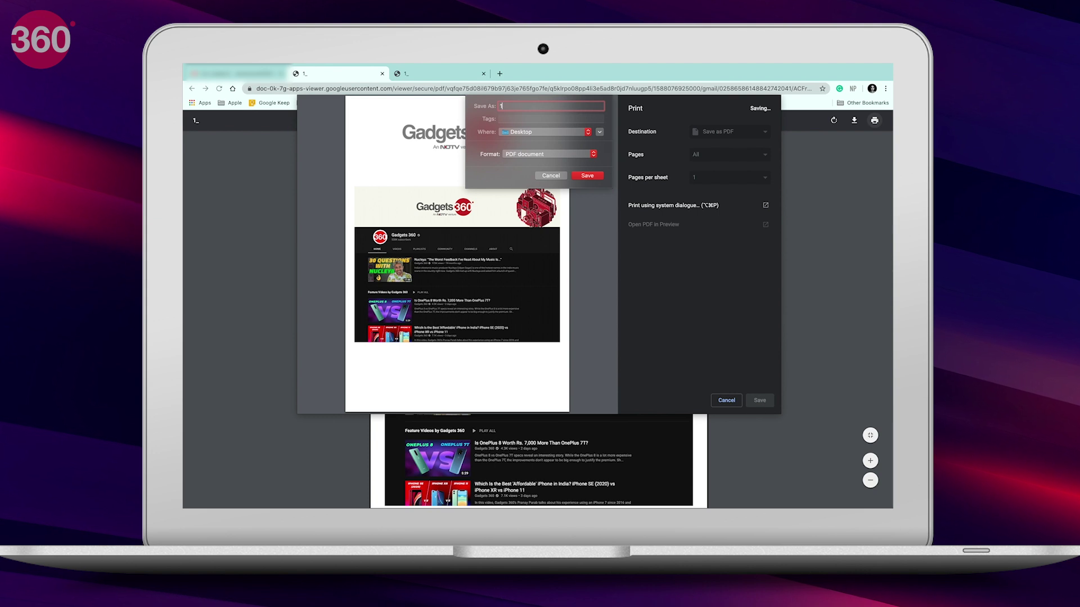
{"action": "left_click", "coordinate": [590, 177]}
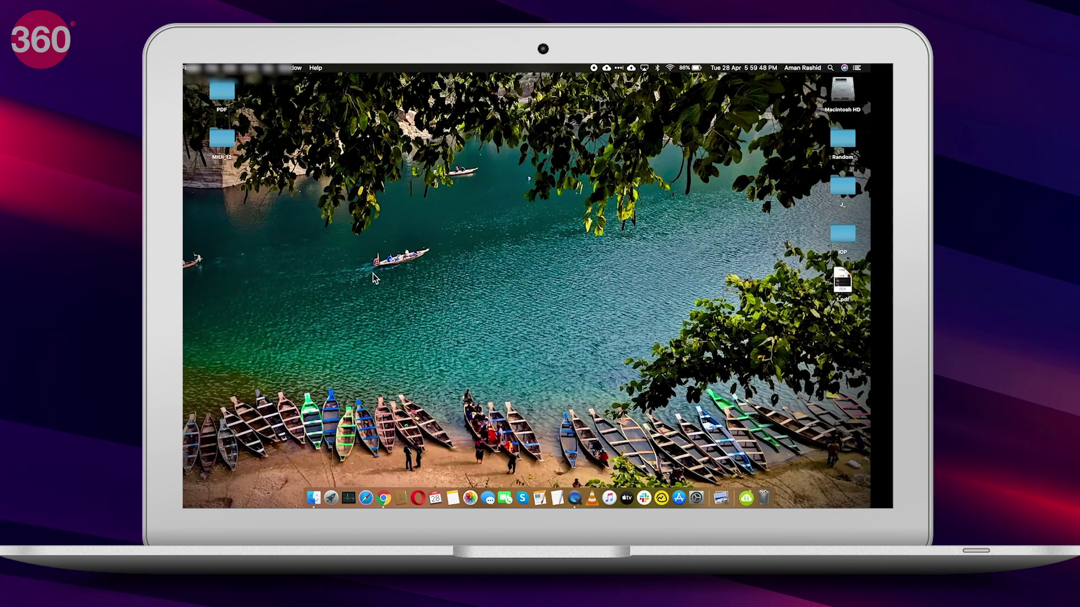
{"action": "key", "text": "space"}
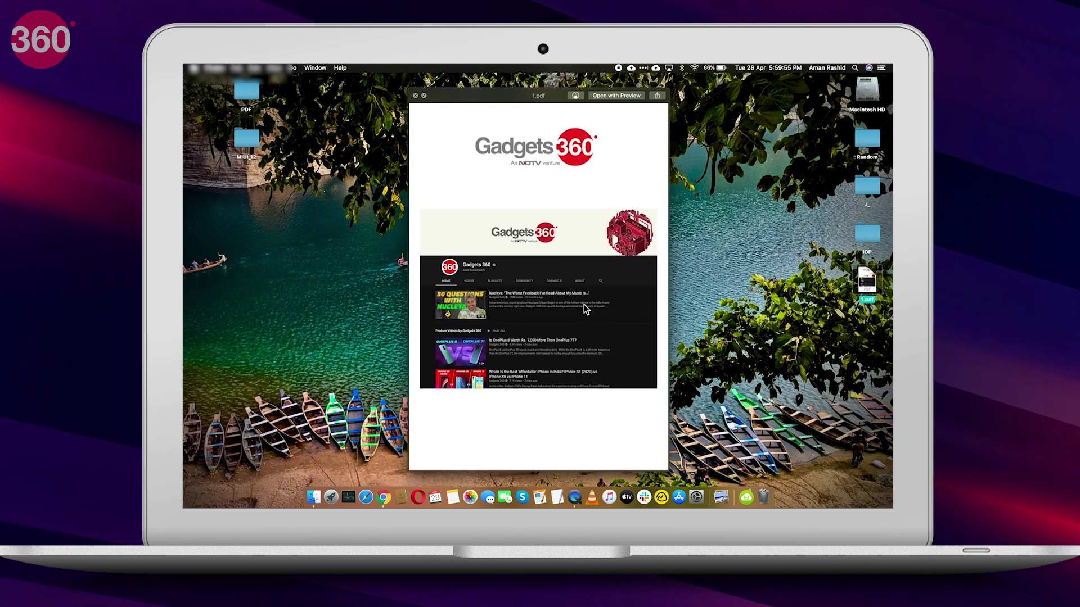
{"action": "key", "text": "space"}
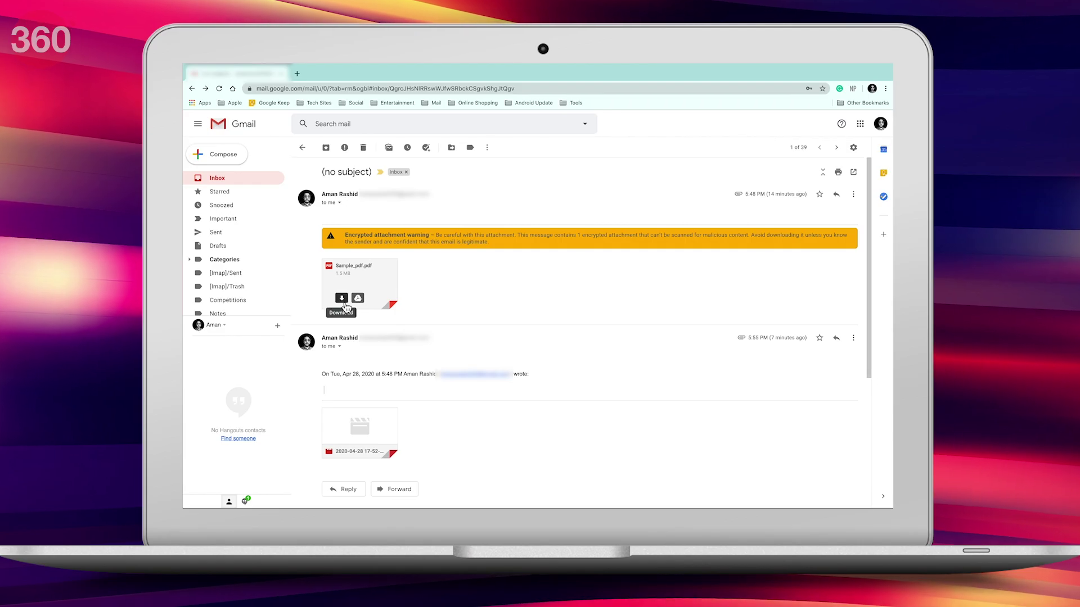
Download Sample_pdf.pdf from Gmail, reveal it in Finder and open it in Preview
{"action": "left_click", "coordinate": [343, 304]}
{"action": "left_click", "coordinate": [271, 497]}
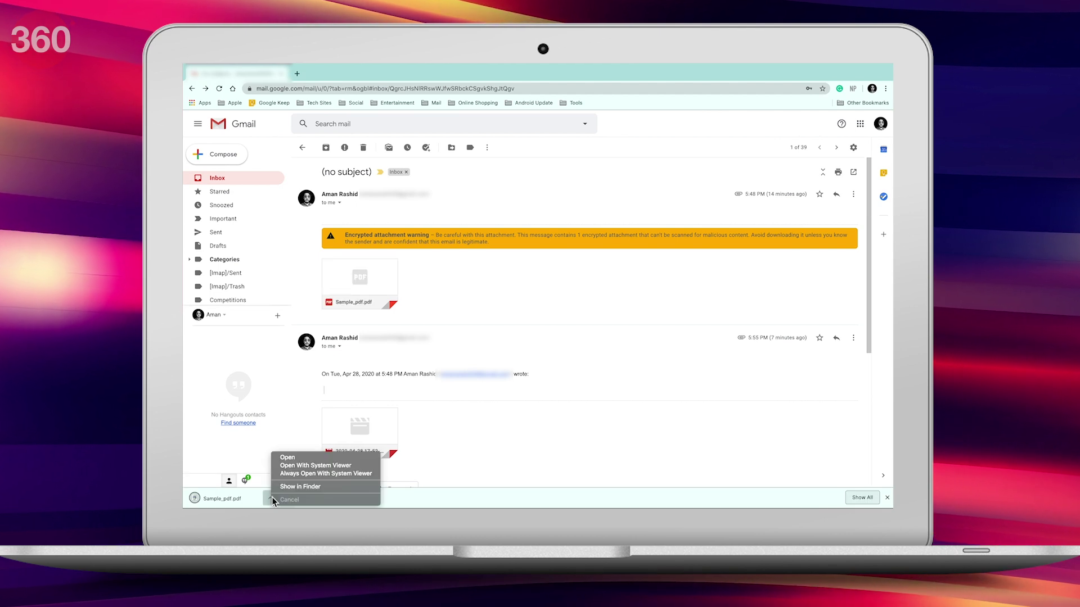
{"action": "left_click", "coordinate": [296, 487]}
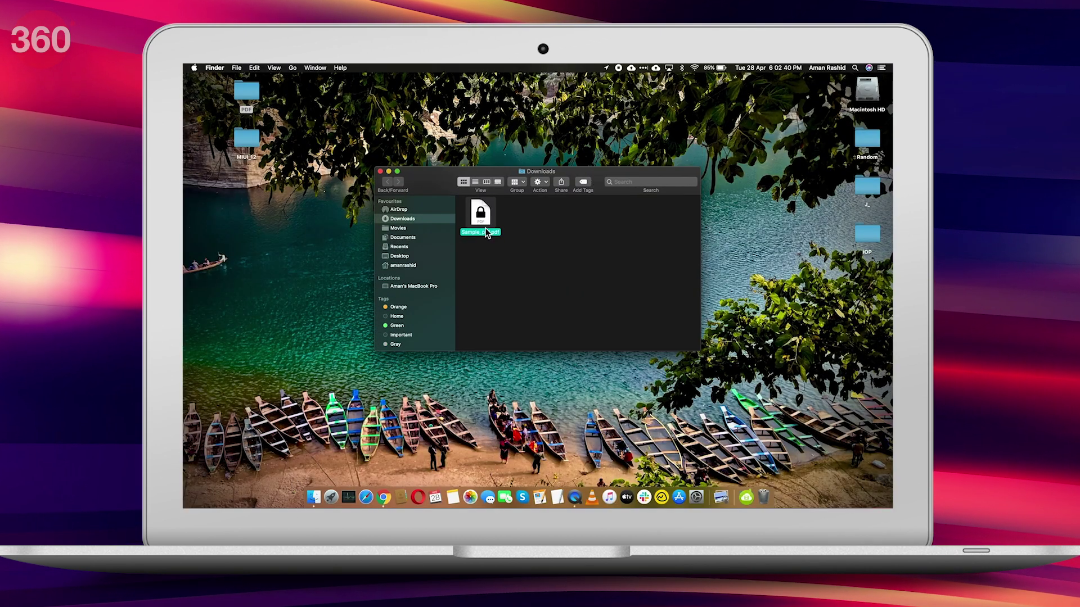
{"action": "double_click", "coordinate": [484, 220]}
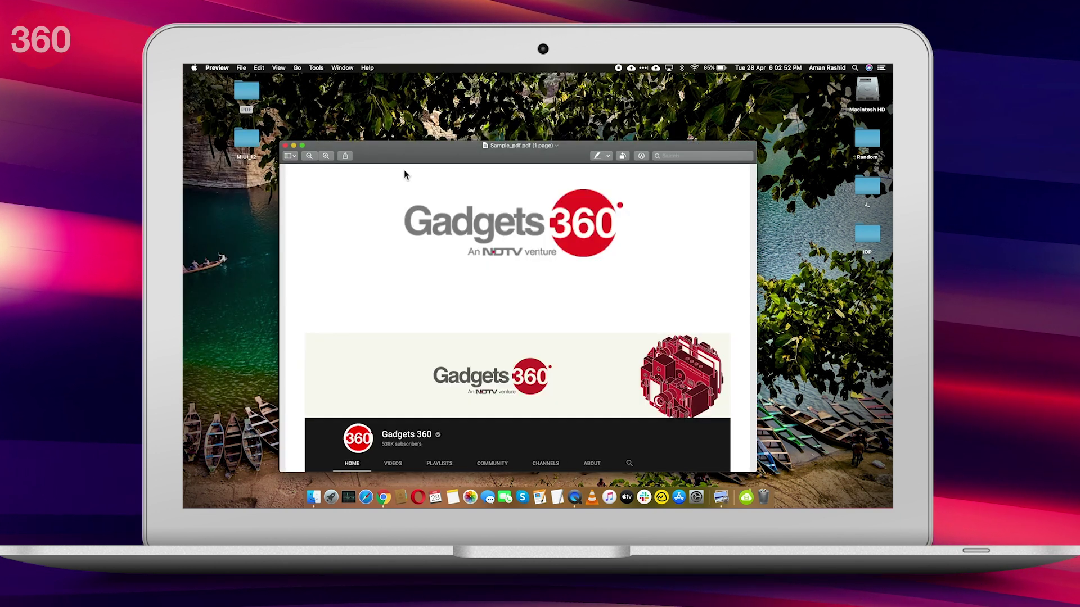
{"action": "scroll", "coordinate": [405, 169], "scroll_direction": "down", "scroll_amount": 10}
Export the unlocked document as Unlocked_pdf on the Desktop via File > Export as PDF, then close it
{"action": "left_click", "coordinate": [241, 67]}
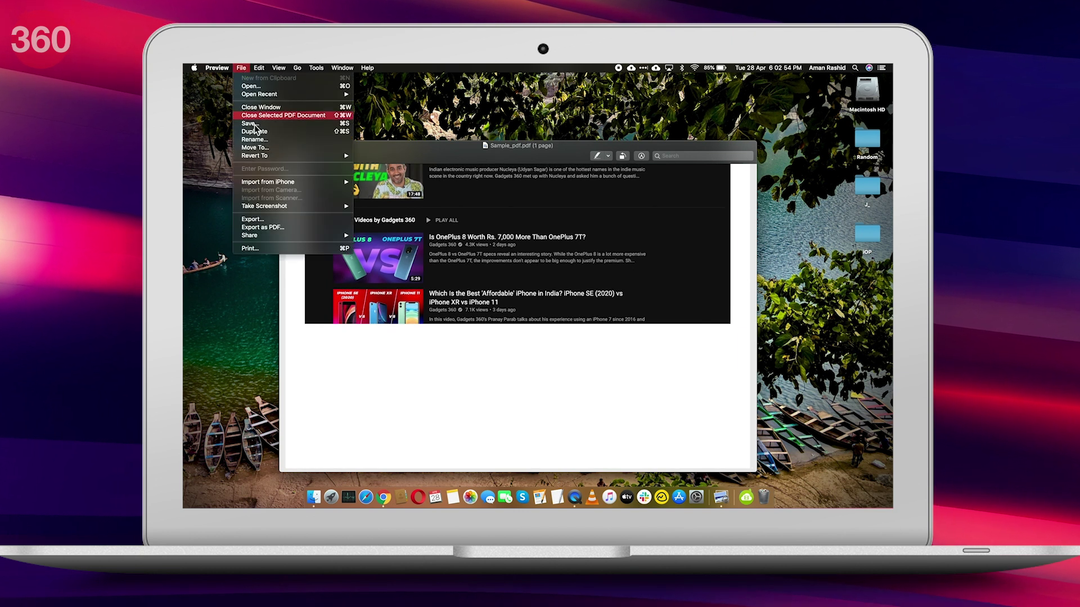
{"action": "left_click", "coordinate": [306, 228]}
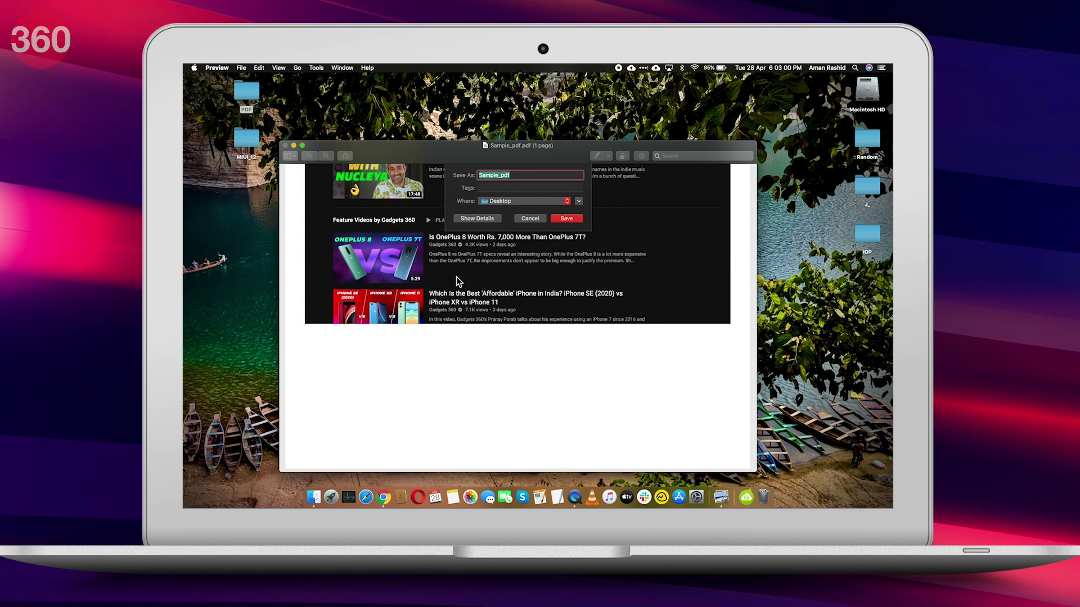
{"action": "type", "text": "Unlocked"}
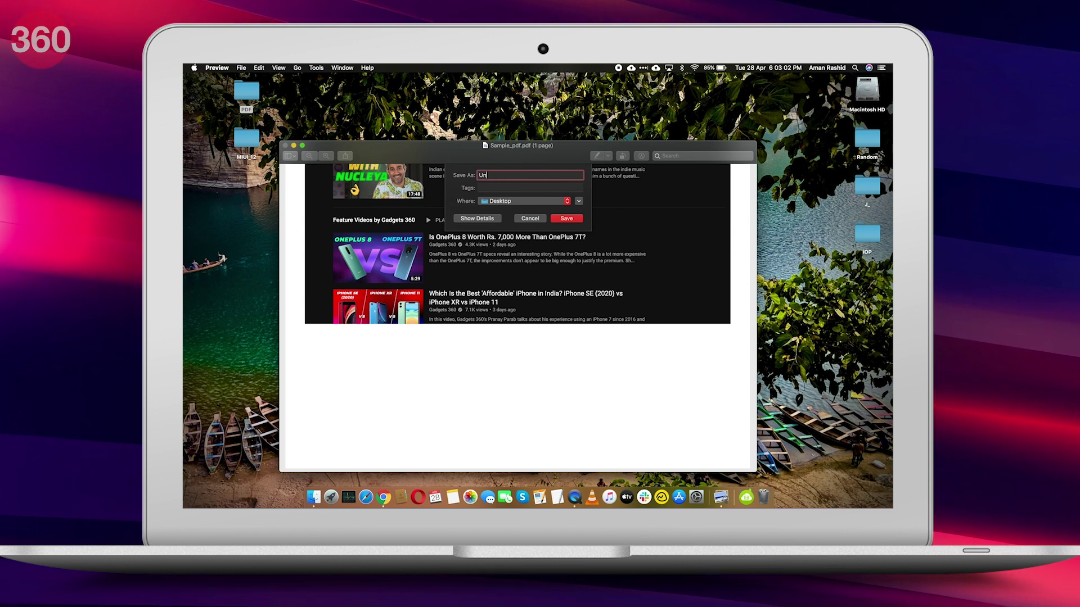
{"action": "left_click", "coordinate": [576, 221]}
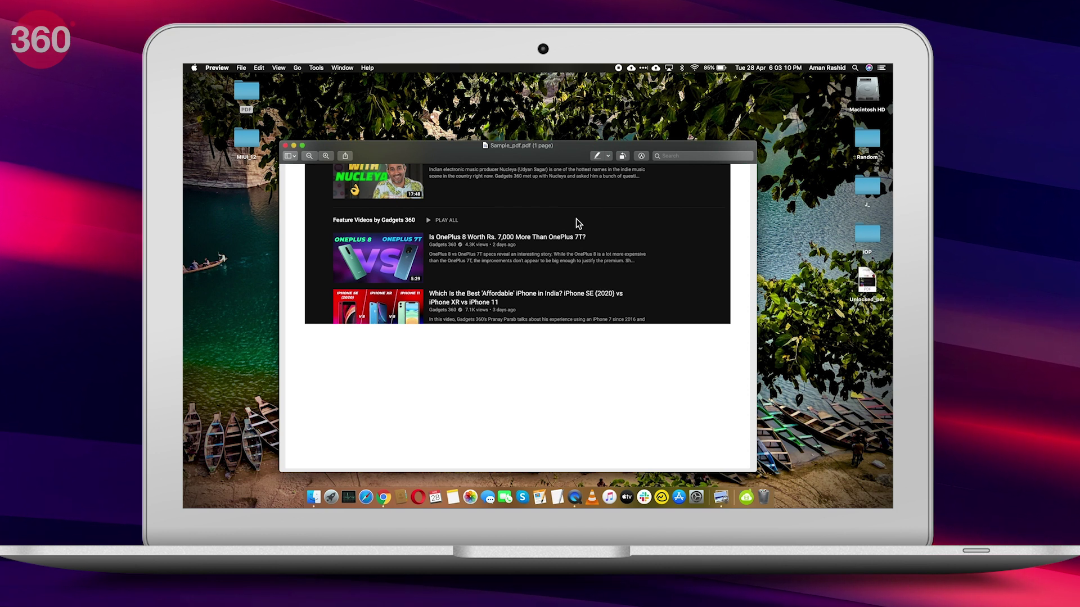
{"action": "left_click", "coordinate": [287, 147]}
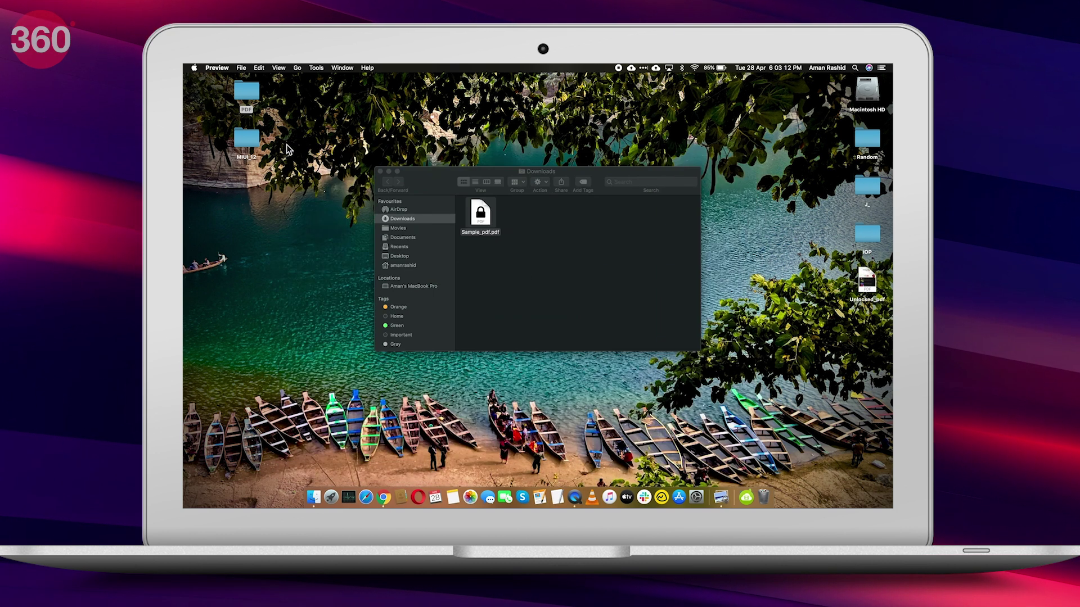
{"action": "left_click", "coordinate": [492, 214]}
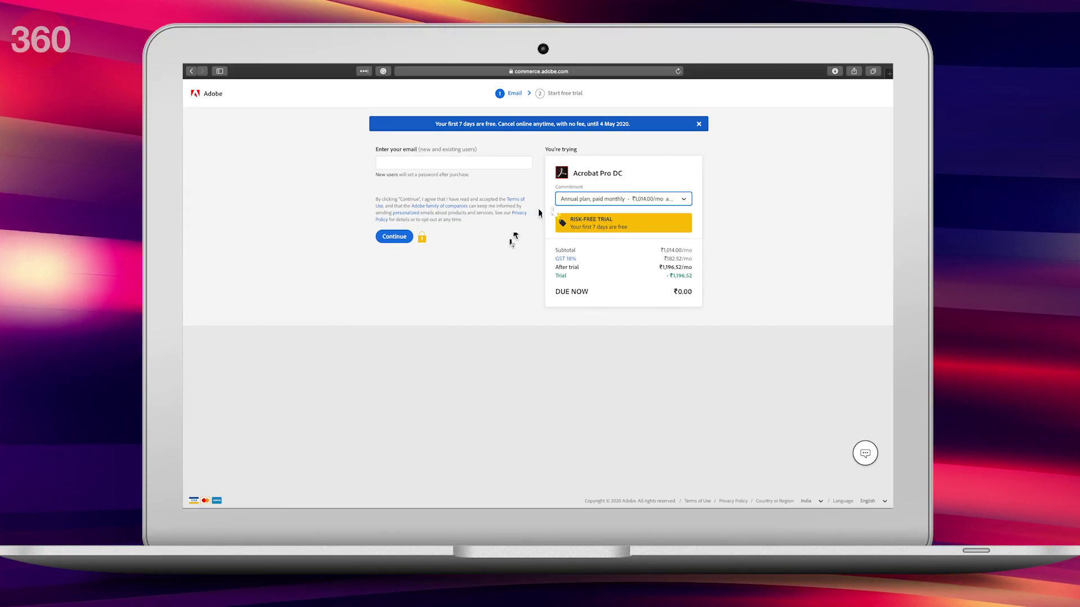
View the Commitment plan options on the Acrobat Pro DC free-trial page
{"action": "left_click", "coordinate": [676, 202]}
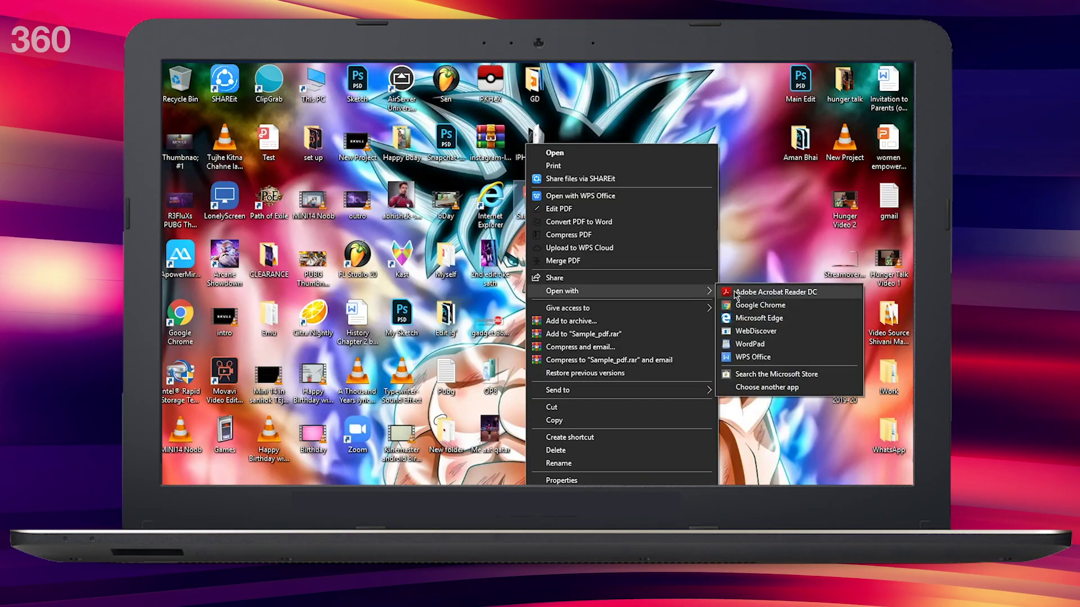
Unlock Sample_pdf.pdf with its password and show its security Permission Details in Acrobat Reader DC
{"action": "left_click", "coordinate": [777, 292]}
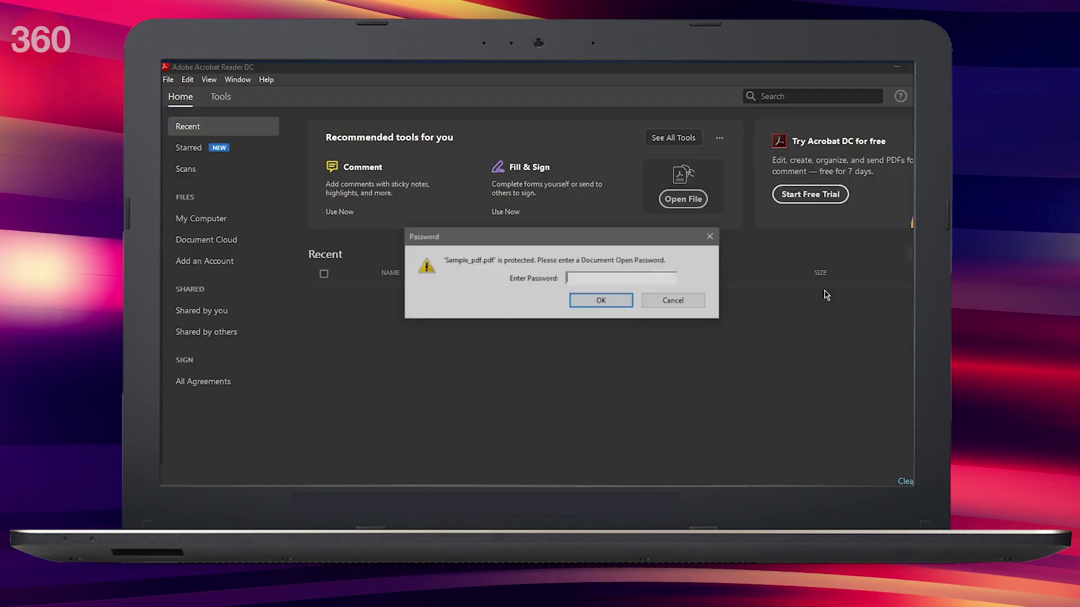
{"action": "left_click", "coordinate": [602, 301]}
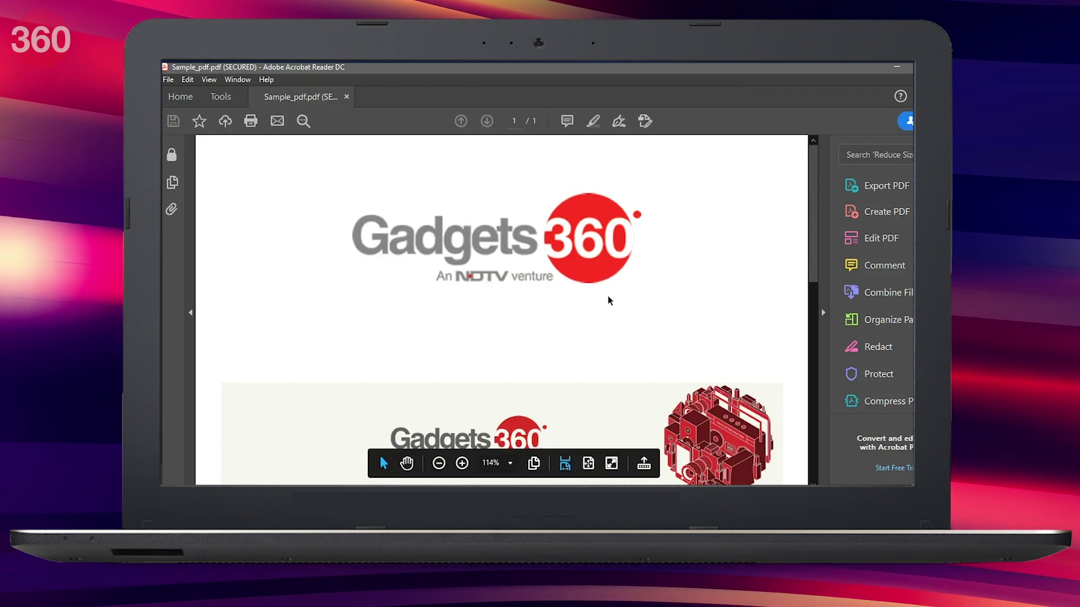
{"action": "left_click", "coordinate": [172, 156]}
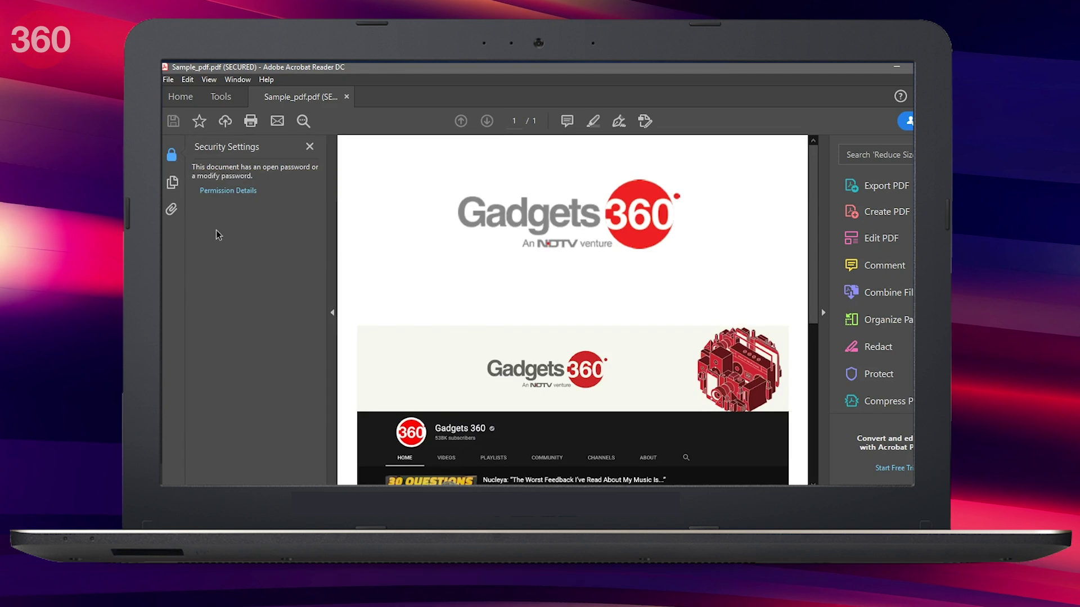
{"action": "left_click", "coordinate": [249, 195]}
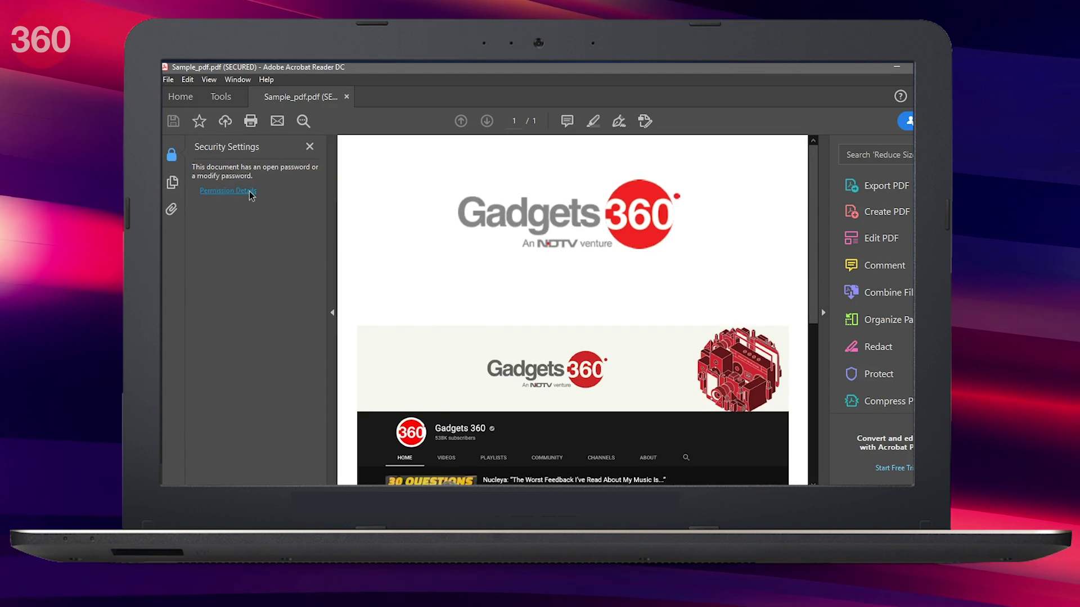